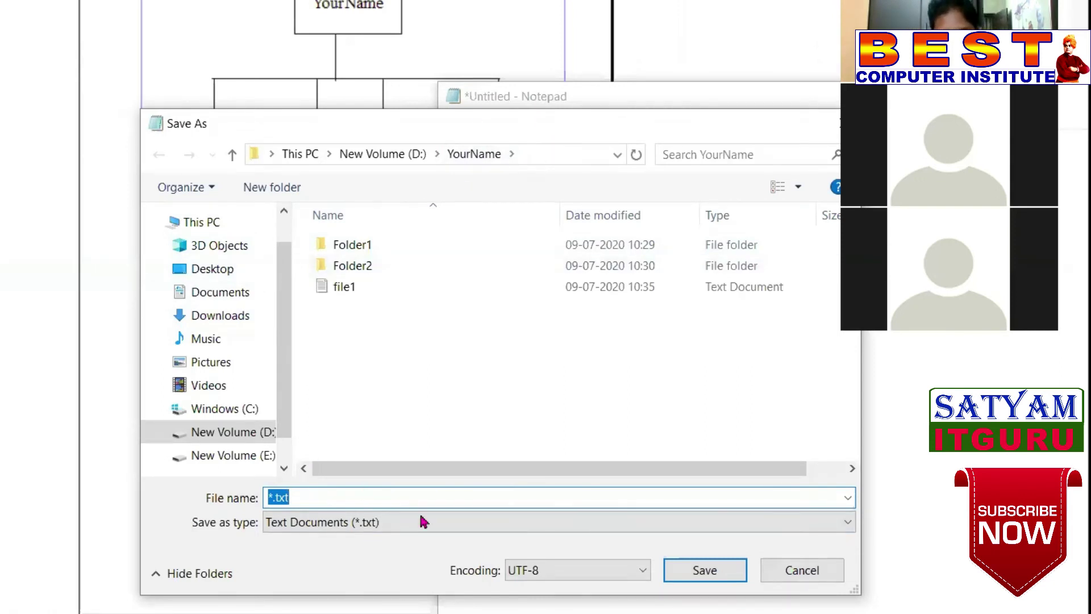
Save the note as file2 in the YourName folder on D: and shift its window slightly down.
{"action": "type", "text": "file2"}
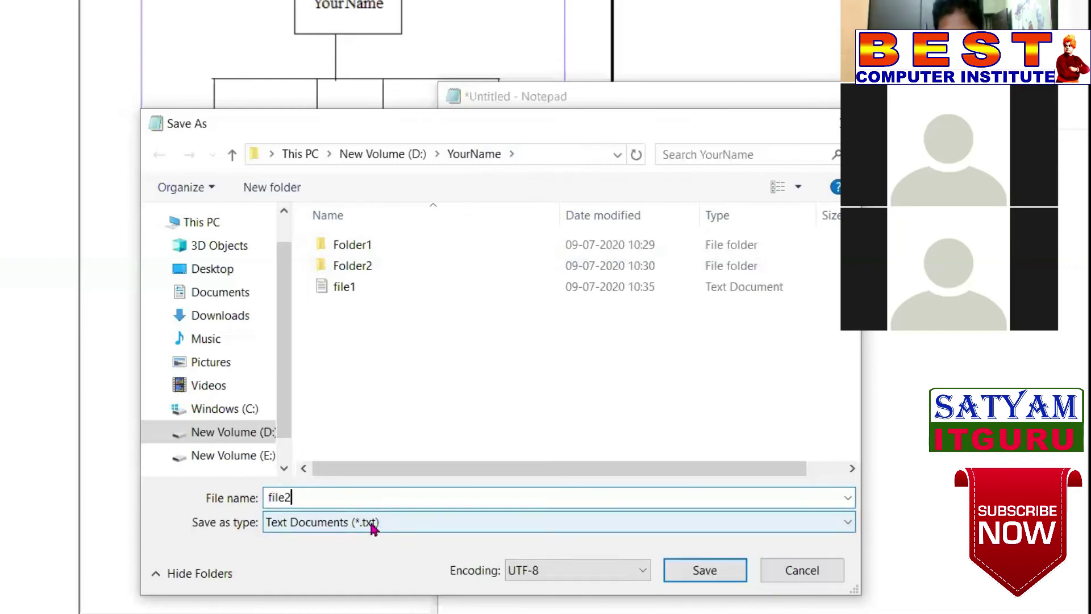
{"action": "left_click", "coordinate": [711, 572]}
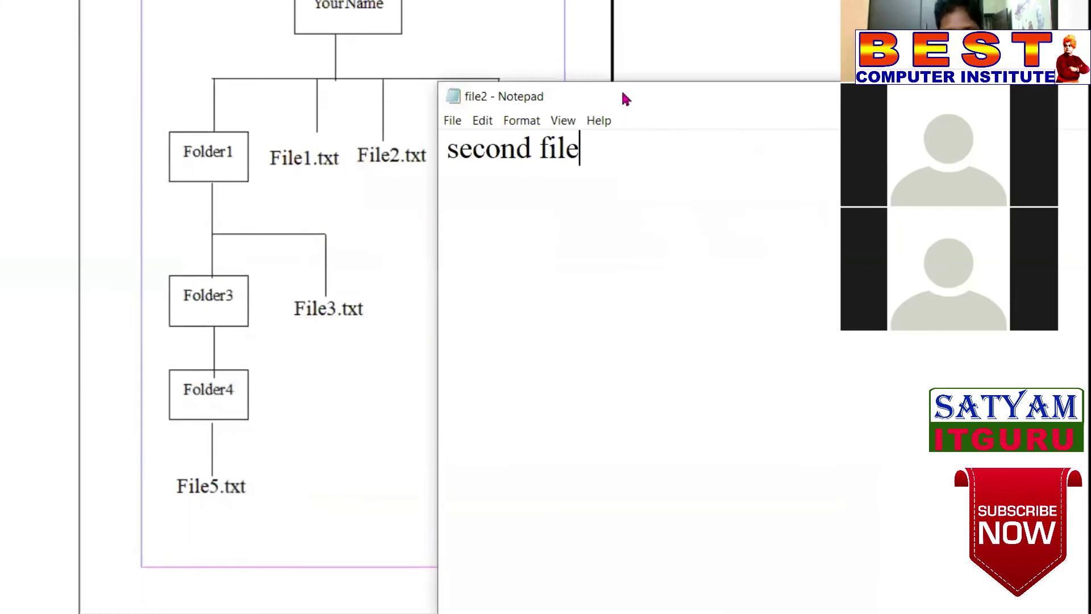
{"action": "left_click_drag", "start_coordinate": [625, 97], "coordinate": [627, 116]}
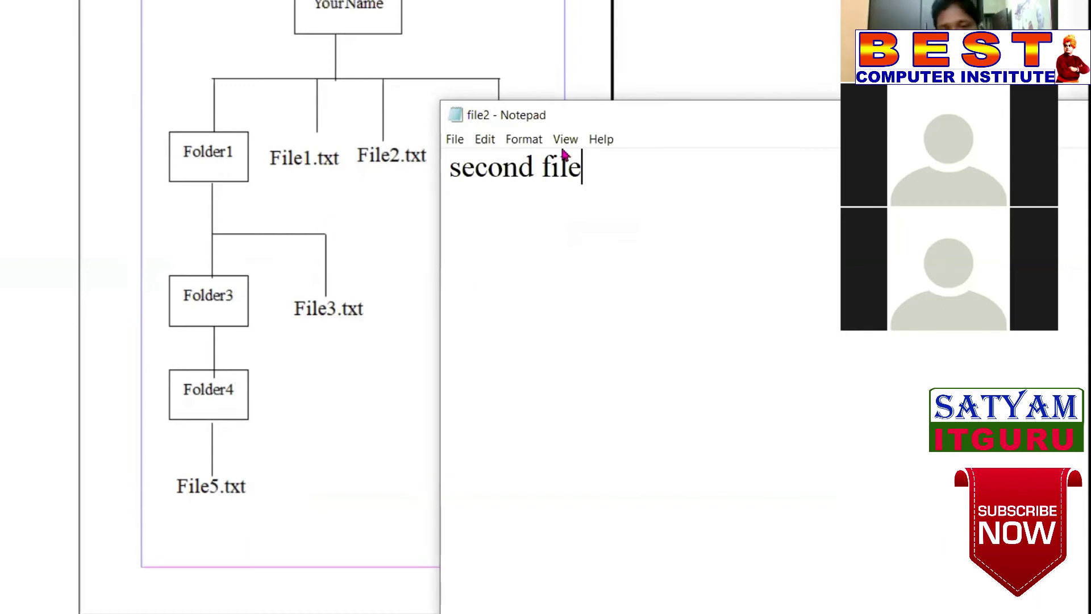
Start a new text document and enter "third file" as its content.
{"action": "left_click", "coordinate": [454, 139]}
{"action": "left_click", "coordinate": [488, 162]}
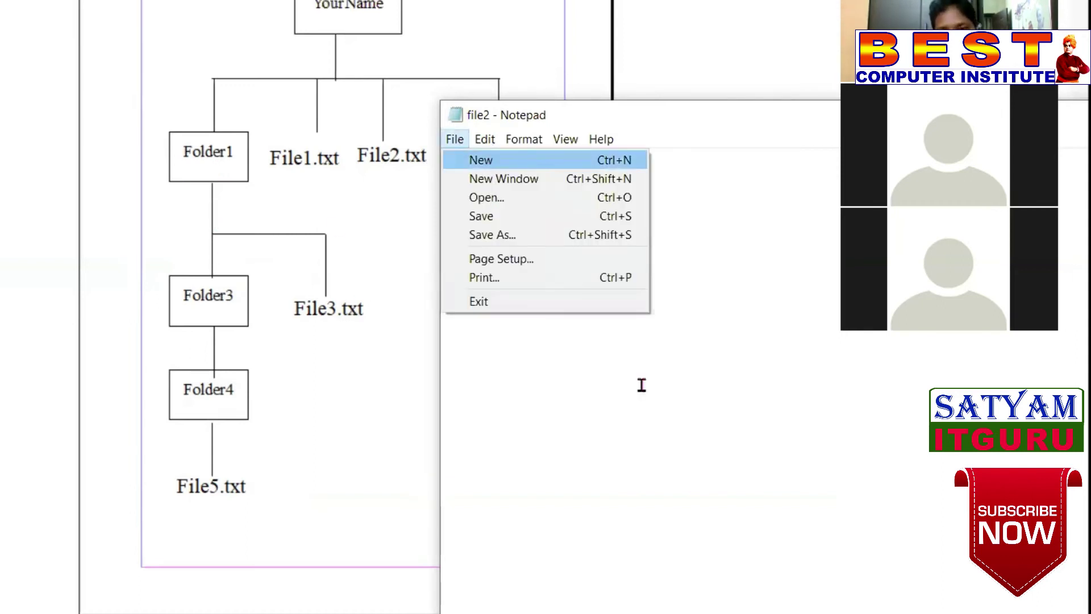
{"action": "type", "text": "sth"}
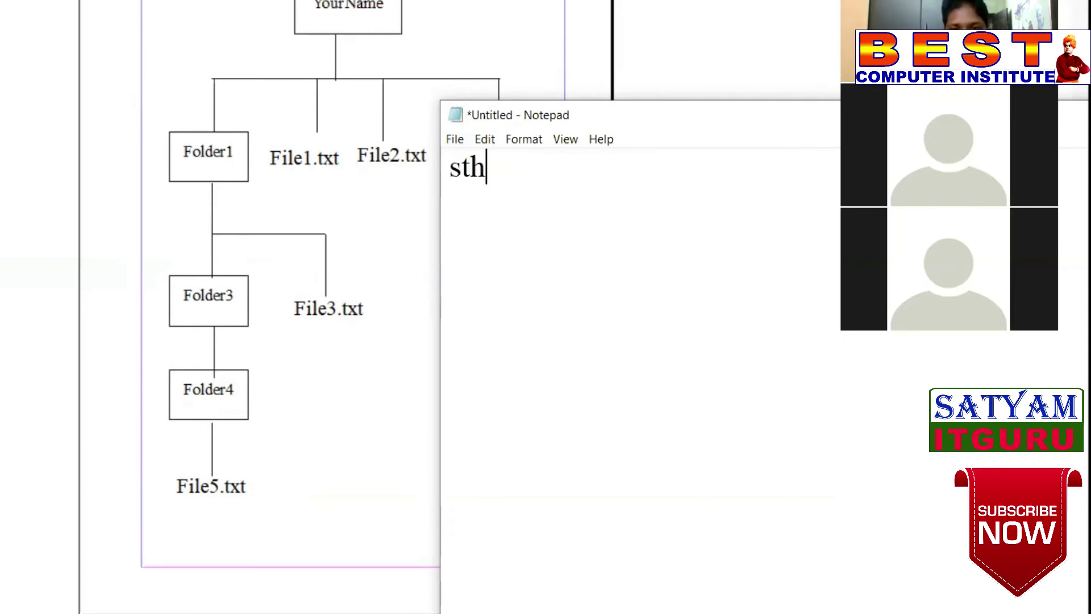
{"action": "key", "text": "BackSpace"}
{"action": "key", "text": "BackSpace"}
{"action": "key", "text": "BackSpace"}
{"action": "type", "text": "third file"}
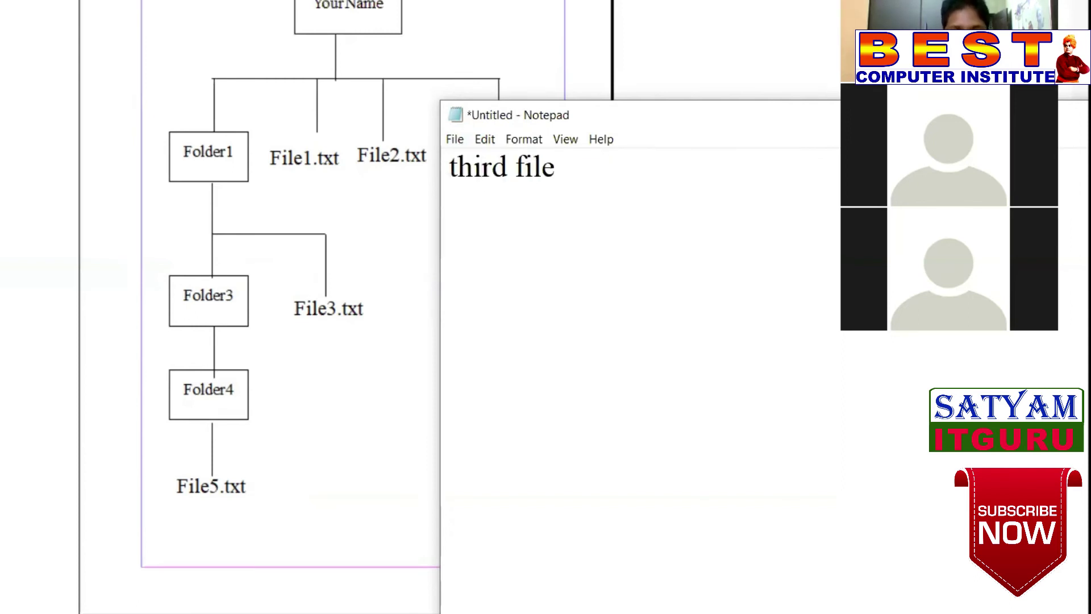
Save the document as file3 in Folder1 inside the YourName folder.
{"action": "key", "text": "alt+f"}
{"action": "key", "text": "s"}
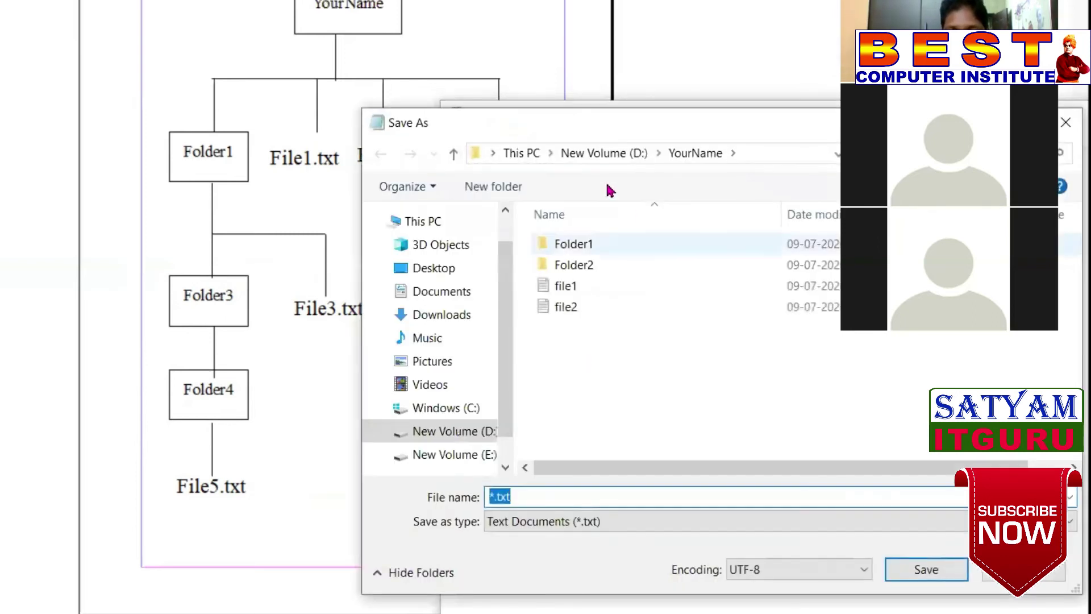
{"action": "type", "text": "f"}
{"action": "key", "text": "BackSpace"}
{"action": "type", "text": "file"}
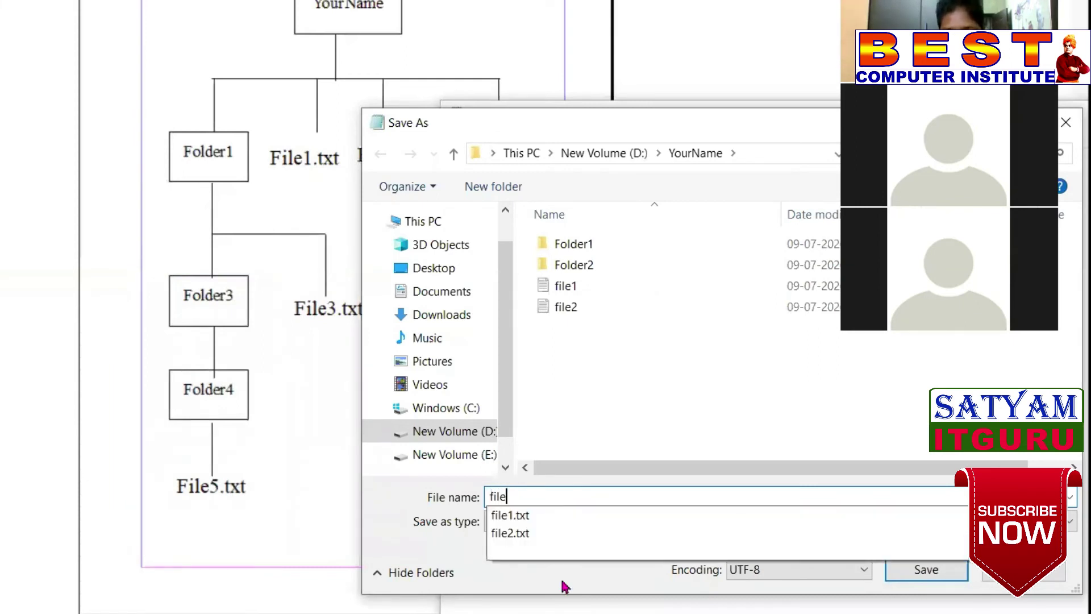
{"action": "type", "text": "3"}
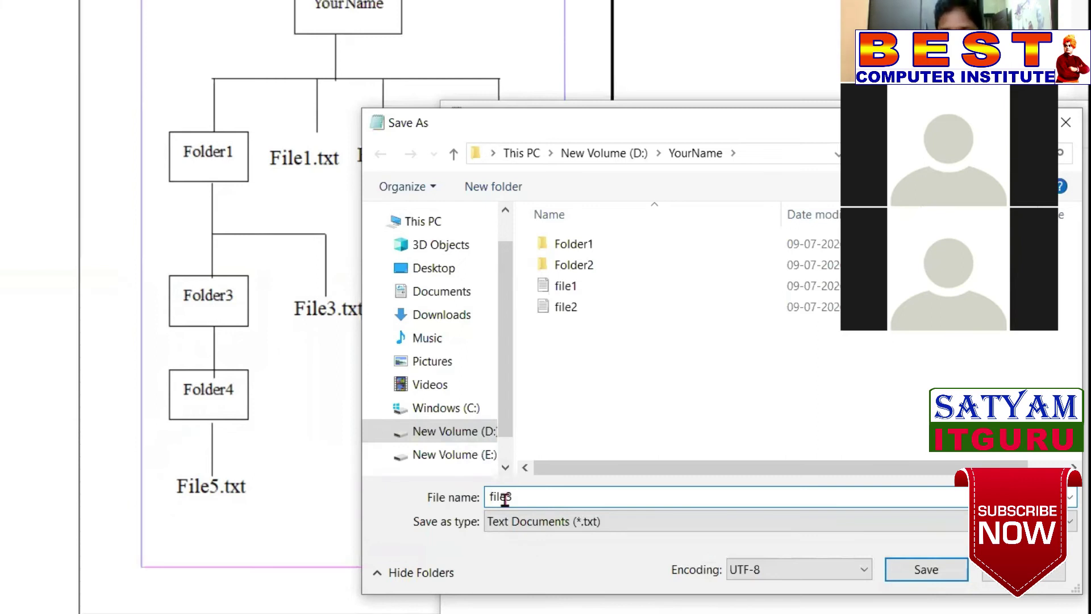
{"action": "left_click", "coordinate": [623, 388]}
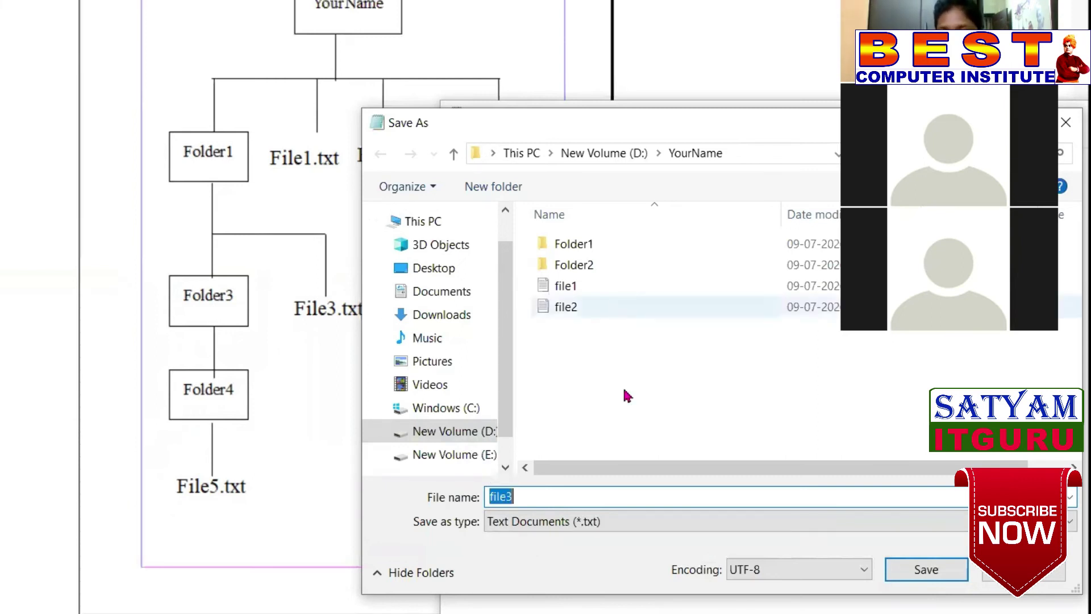
{"action": "left_click", "coordinate": [588, 249]}
{"action": "key", "text": "Return"}
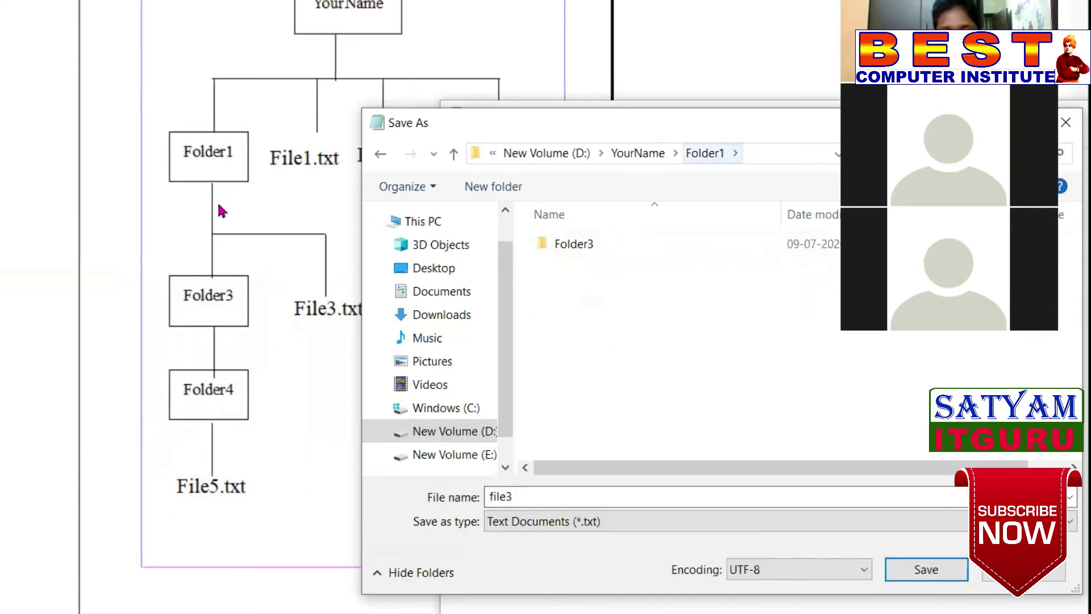
{"action": "left_click", "coordinate": [925, 569]}
Create a new document containing "fourth file" and move its window clear of the folder diagram.
{"action": "left_click", "coordinate": [453, 139]}
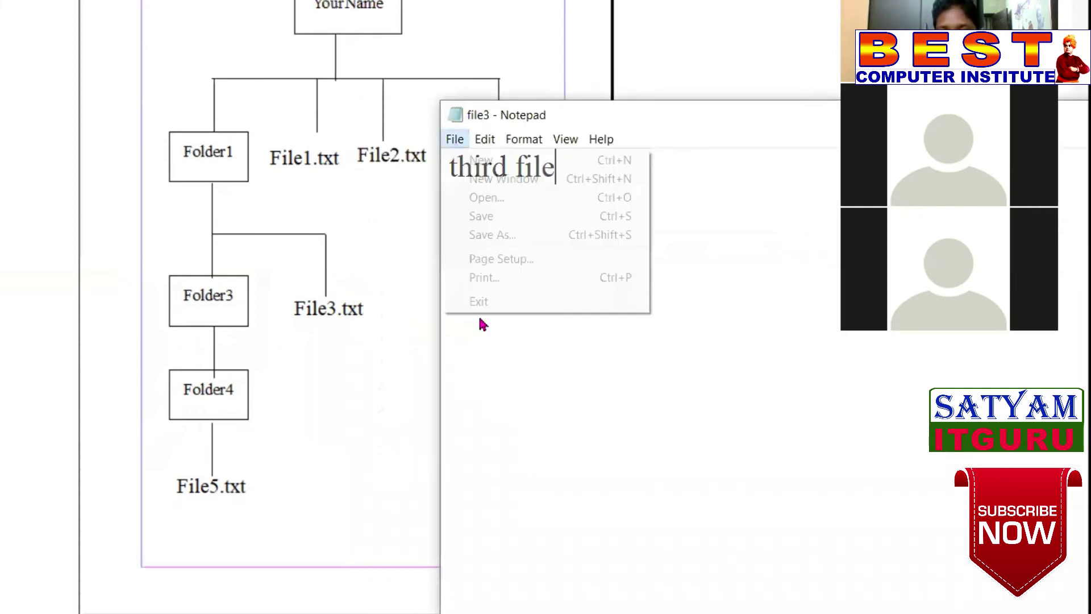
{"action": "left_click", "coordinate": [483, 161]}
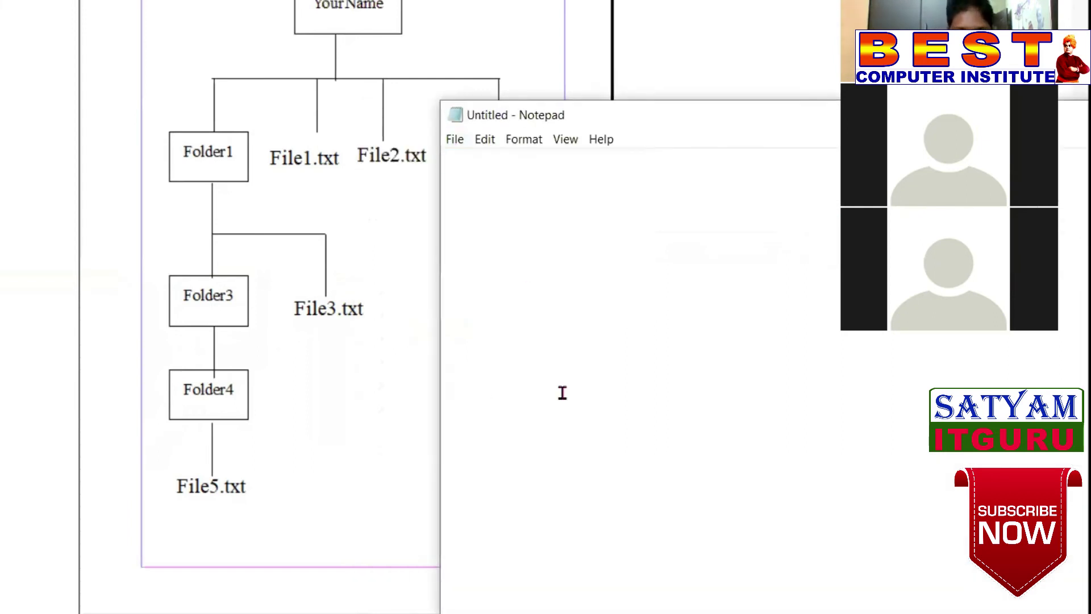
{"action": "type", "text": "fourth file"}
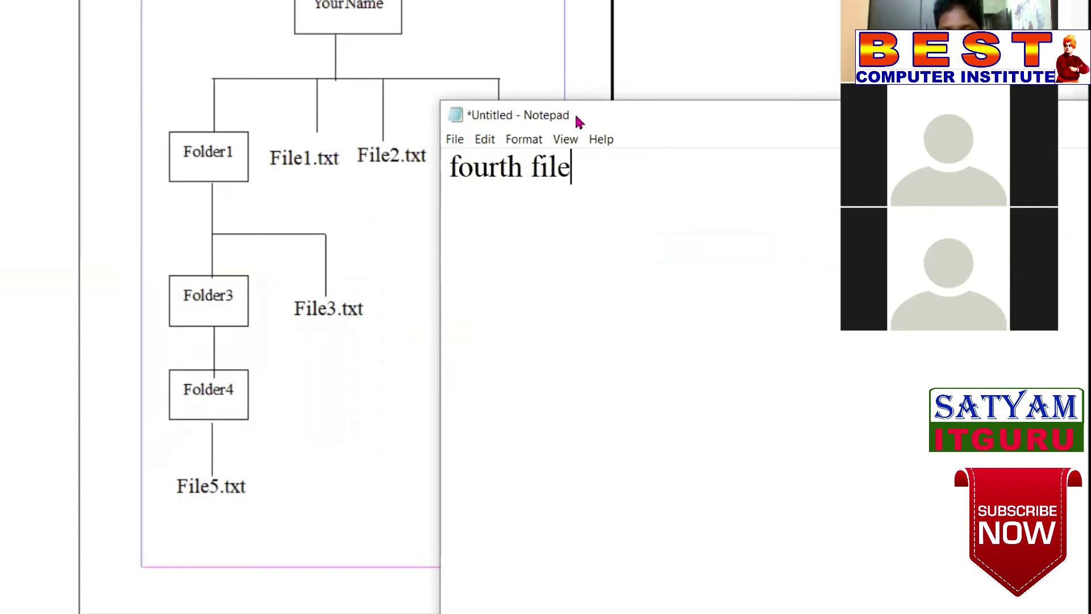
{"action": "left_click_drag", "start_coordinate": [577, 119], "coordinate": [586, 145]}
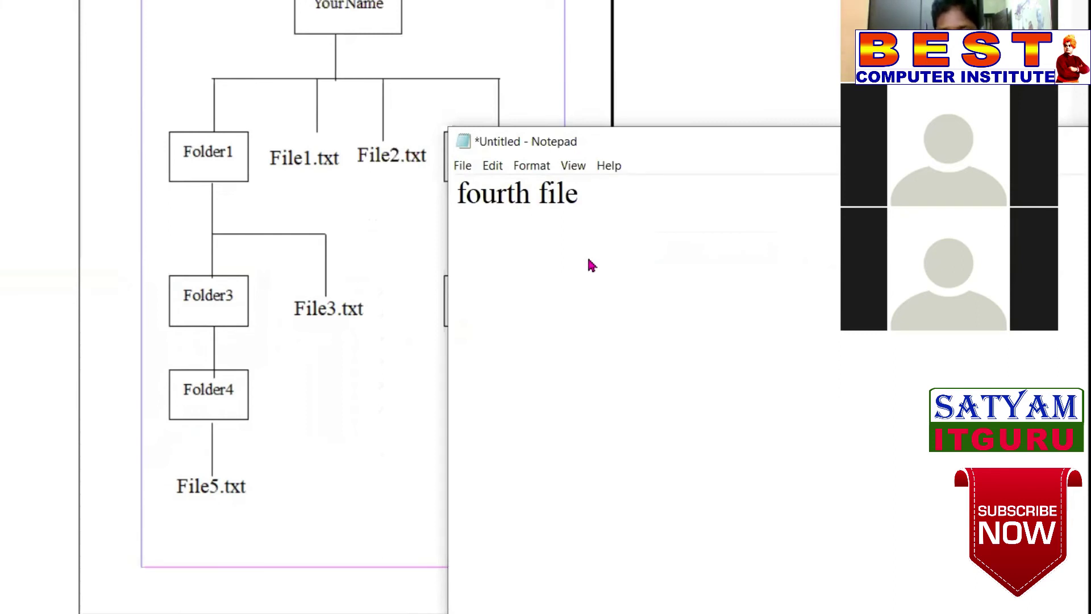
{"action": "left_click_drag", "start_coordinate": [591, 141], "coordinate": [718, 180]}
Save the document as file4 in D:\YourName\Folder2\Folder5.
{"action": "left_click", "coordinate": [590, 204]}
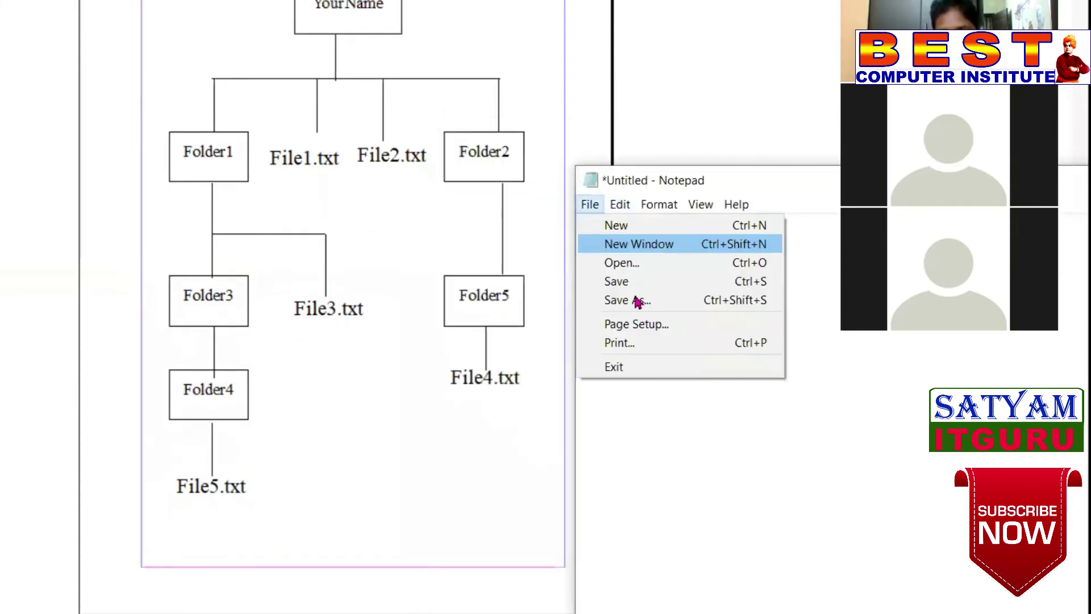
{"action": "left_click", "coordinate": [638, 299]}
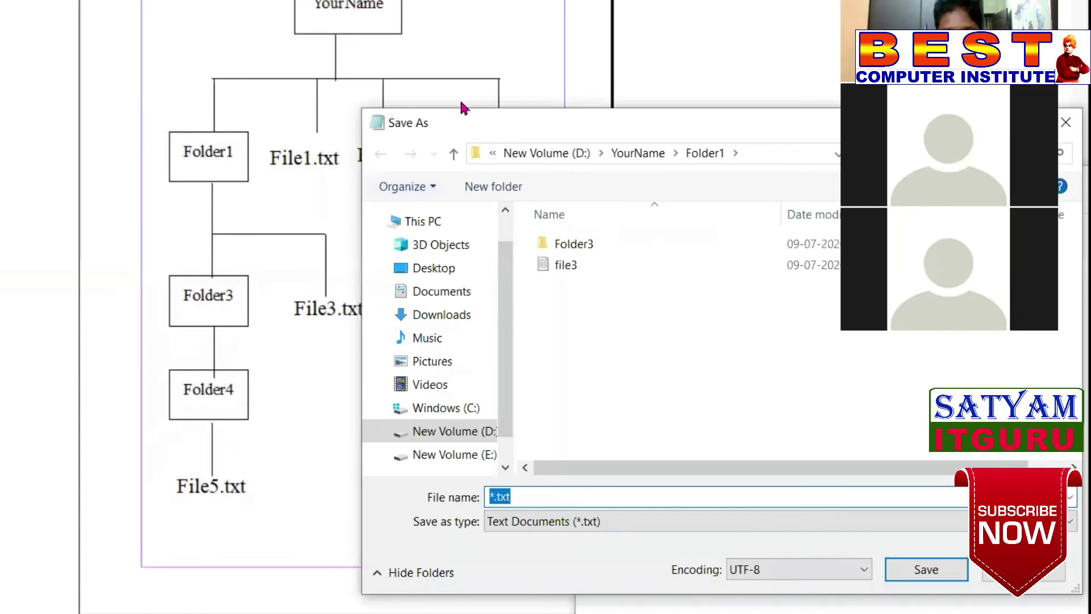
{"action": "left_click_drag", "start_coordinate": [467, 121], "coordinate": [228, 38]}
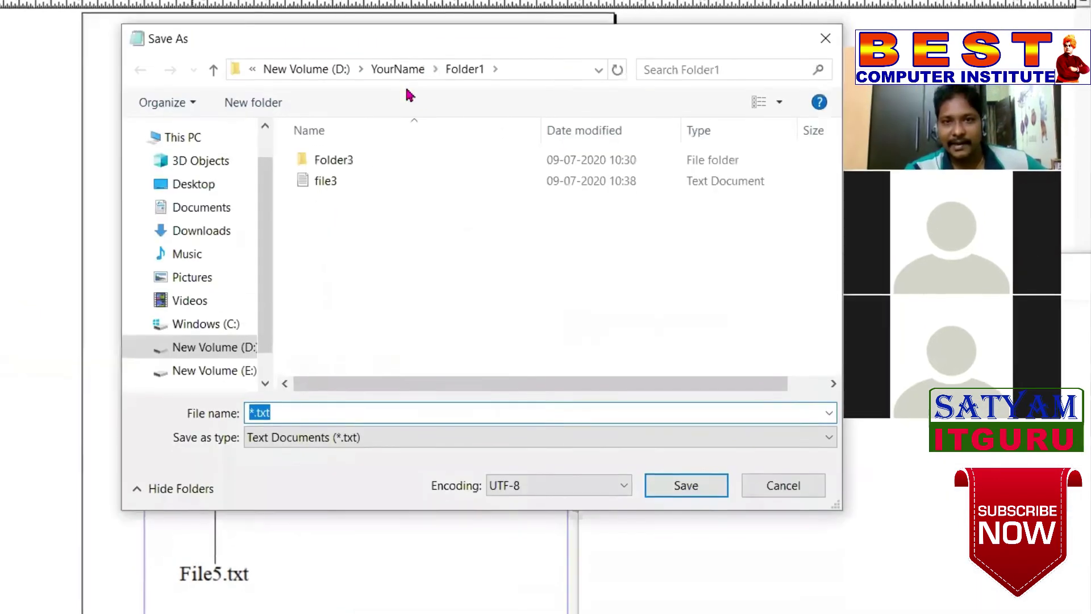
{"action": "left_click", "coordinate": [437, 101]}
{"action": "left_click", "coordinate": [469, 145]}
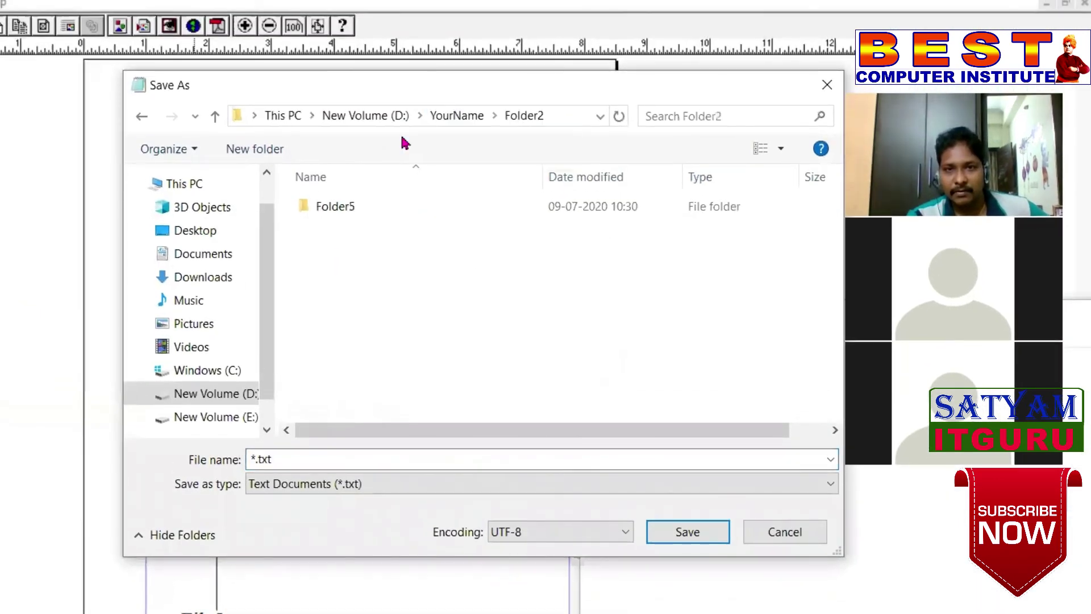
{"action": "left_click", "coordinate": [497, 117]}
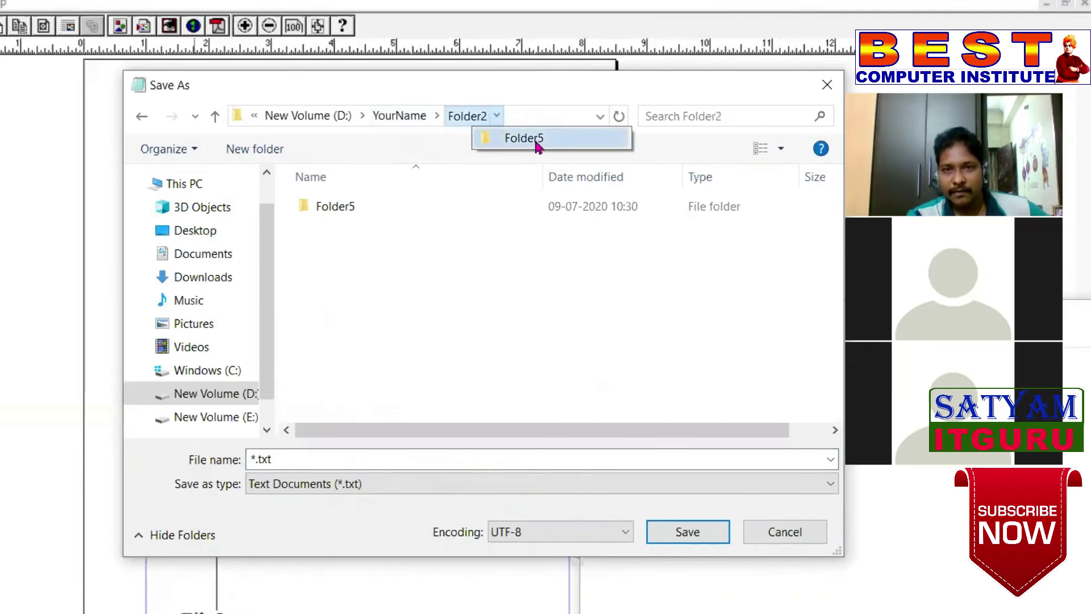
{"action": "double_click", "coordinate": [328, 212]}
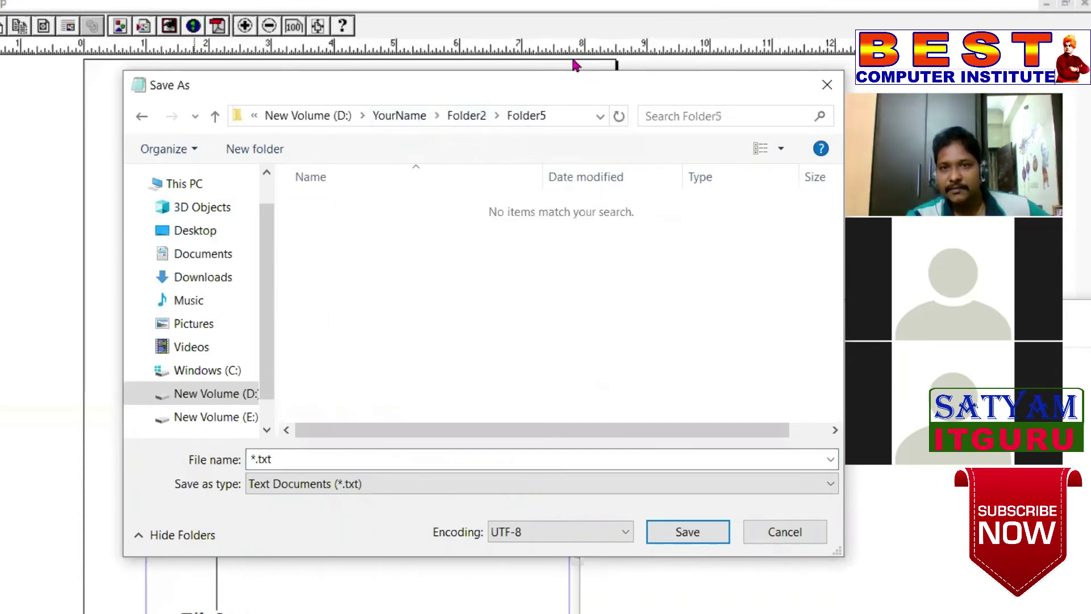
{"action": "left_click", "coordinate": [285, 458]}
{"action": "left_click_drag", "start_coordinate": [286, 458], "coordinate": [222, 457]}
{"action": "type", "text": "file4"}
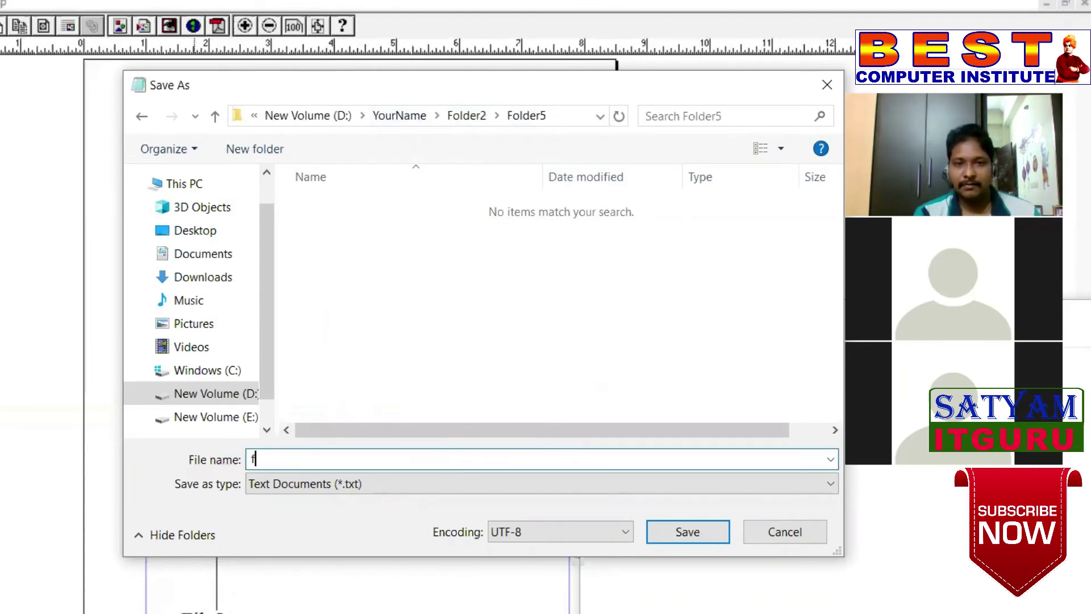
{"action": "left_click", "coordinate": [687, 533]}
Start another blank text document and write "fifth file" in it.
{"action": "left_click", "coordinate": [603, 338]}
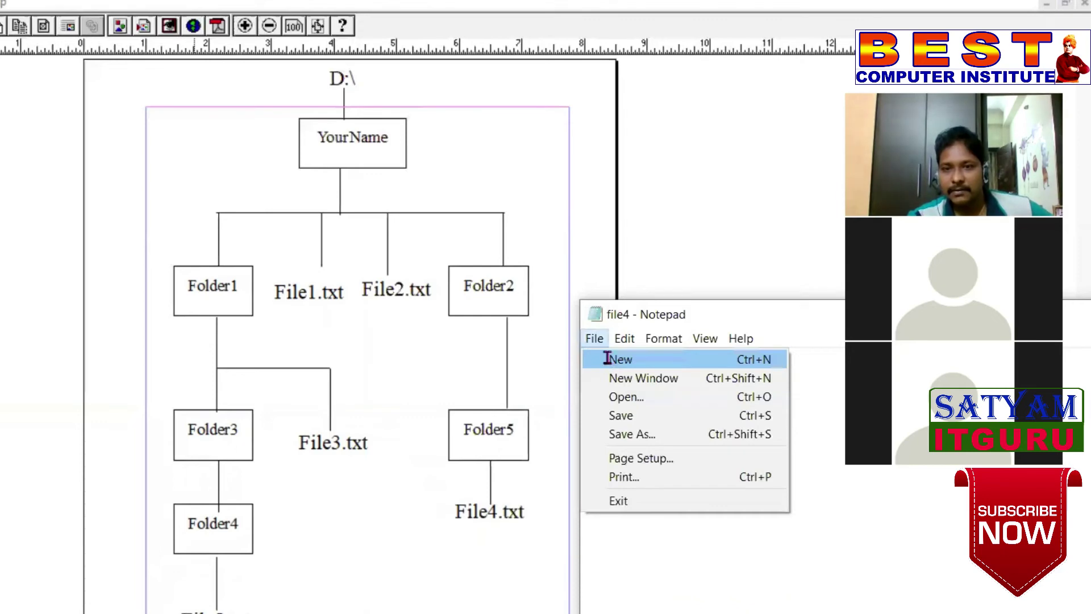
{"action": "left_click", "coordinate": [607, 358]}
{"action": "type", "text": "fif"}
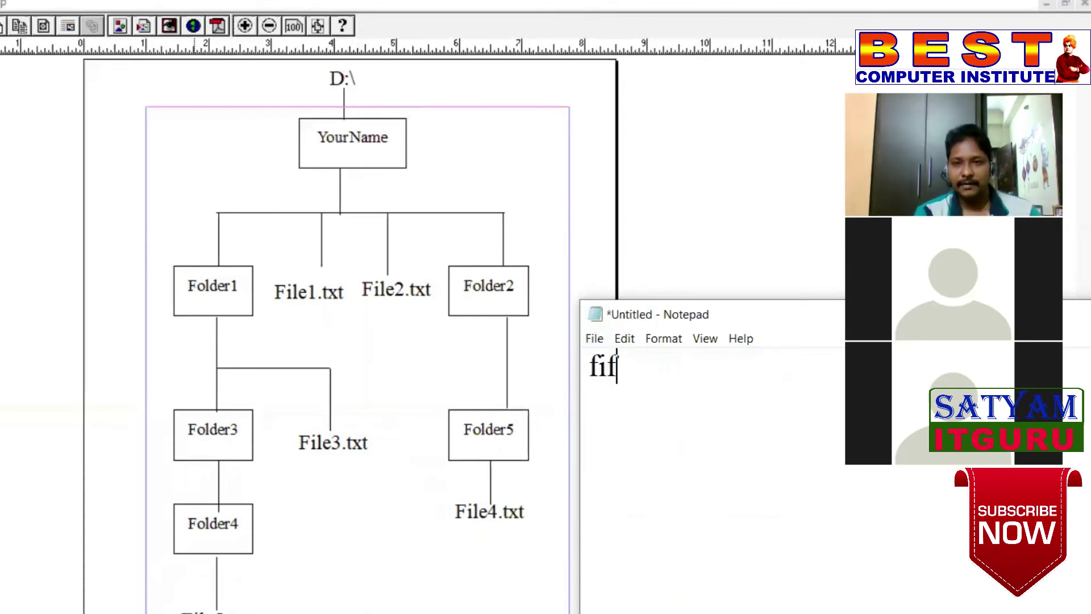
{"action": "type", "text": "th file"}
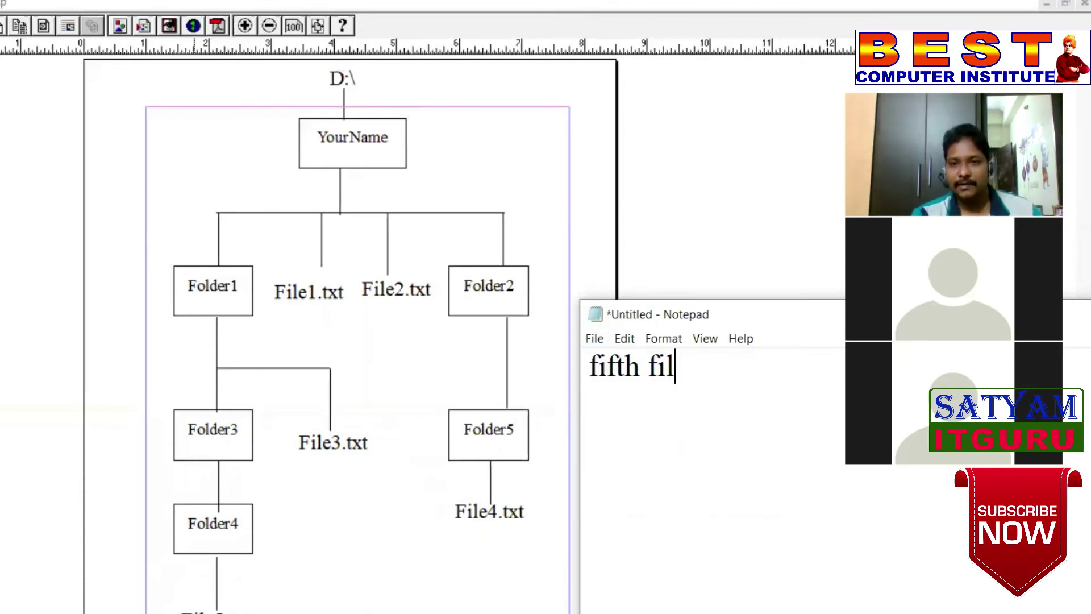
Save the document as file5 in YourName\Folder1\Folder3\Folder4.
{"action": "left_click", "coordinate": [594, 339]}
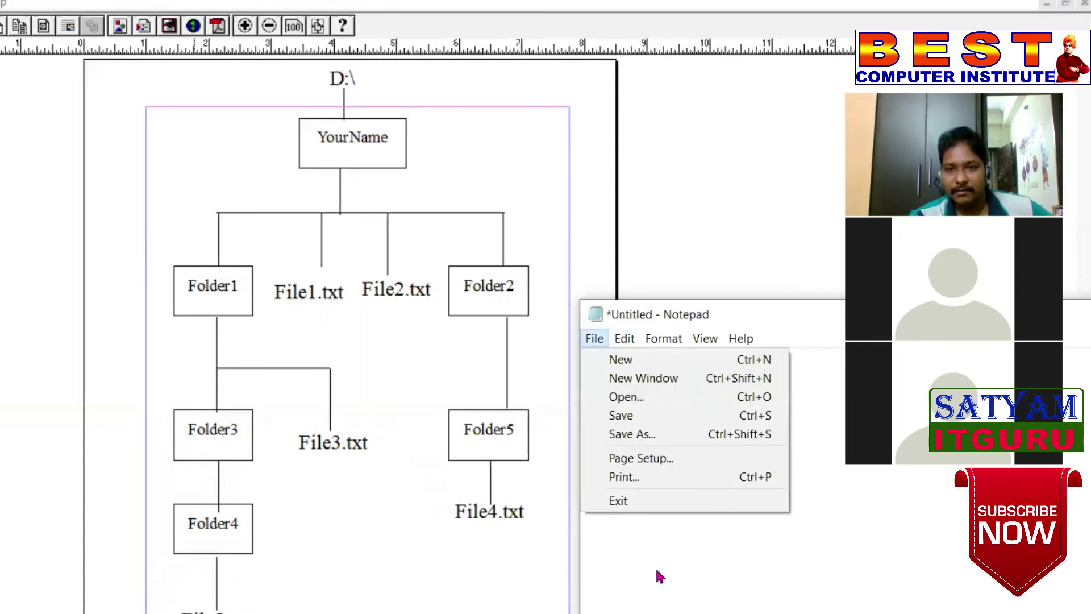
{"action": "left_click", "coordinate": [657, 436]}
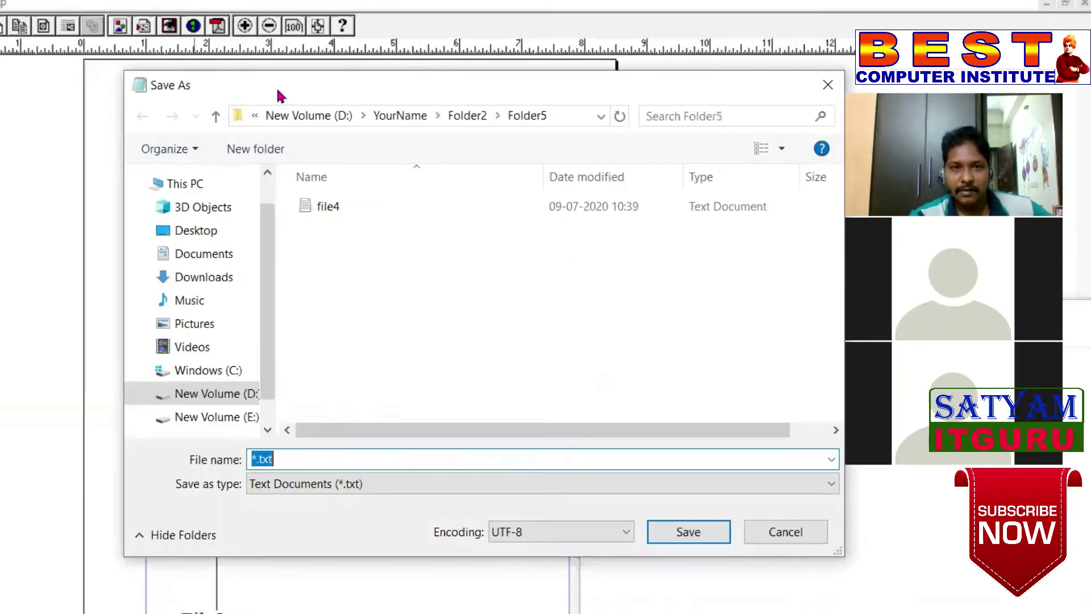
{"action": "left_click_drag", "start_coordinate": [291, 85], "coordinate": [498, 113]}
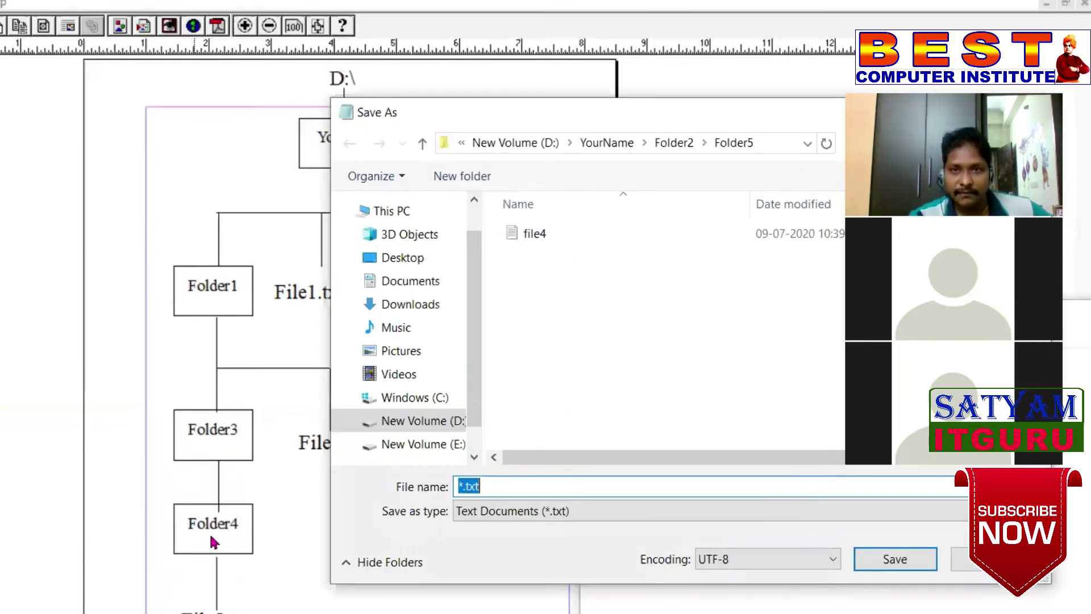
{"action": "left_click", "coordinate": [643, 142]}
{"action": "left_click", "coordinate": [676, 163]}
{"action": "double_click", "coordinate": [565, 235]}
{"action": "double_click", "coordinate": [581, 239]}
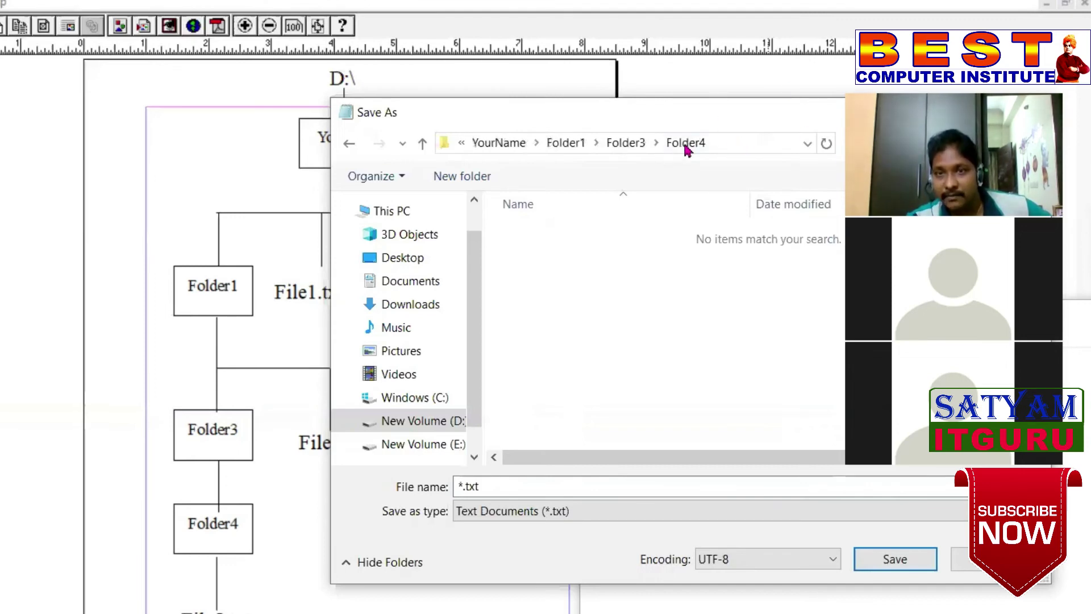
{"action": "left_click", "coordinate": [506, 481]}
{"action": "type", "text": "file5"}
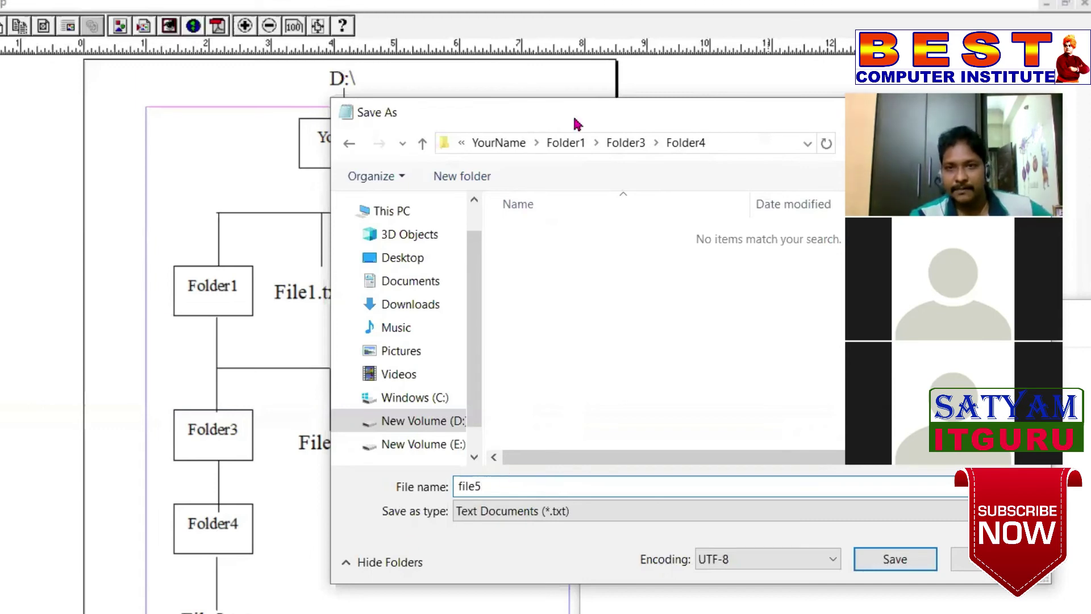
{"action": "left_click_drag", "start_coordinate": [599, 120], "coordinate": [354, 146]}
{"action": "left_click", "coordinate": [660, 586]}
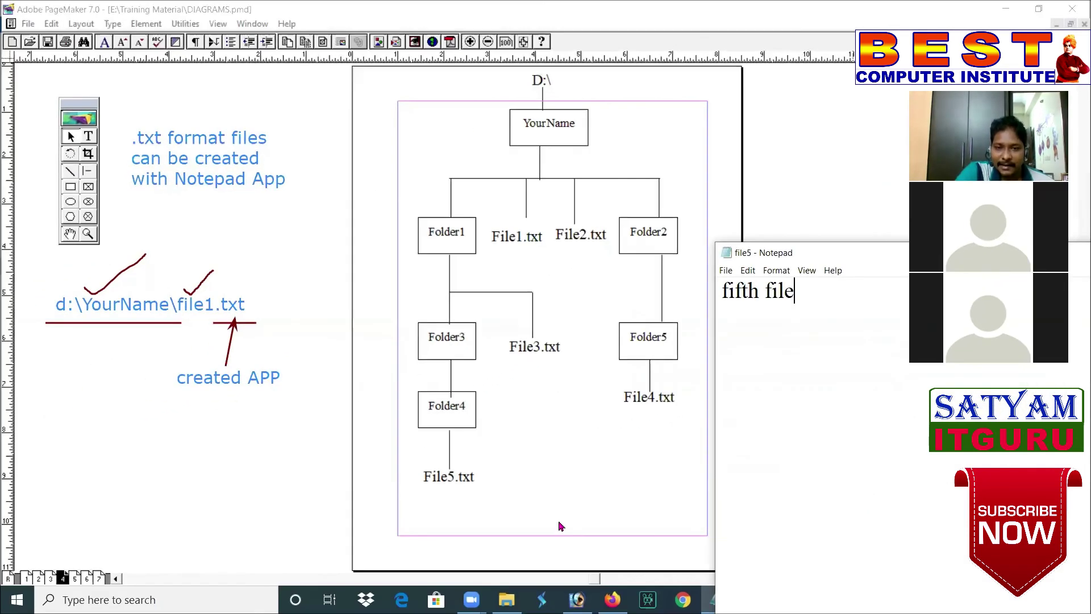
Switch to File Explorer and expand YourName with Folder1, Folder3 and Folder2 in the folder tree to examine the hierarchy.
{"action": "left_click", "coordinate": [506, 599]}
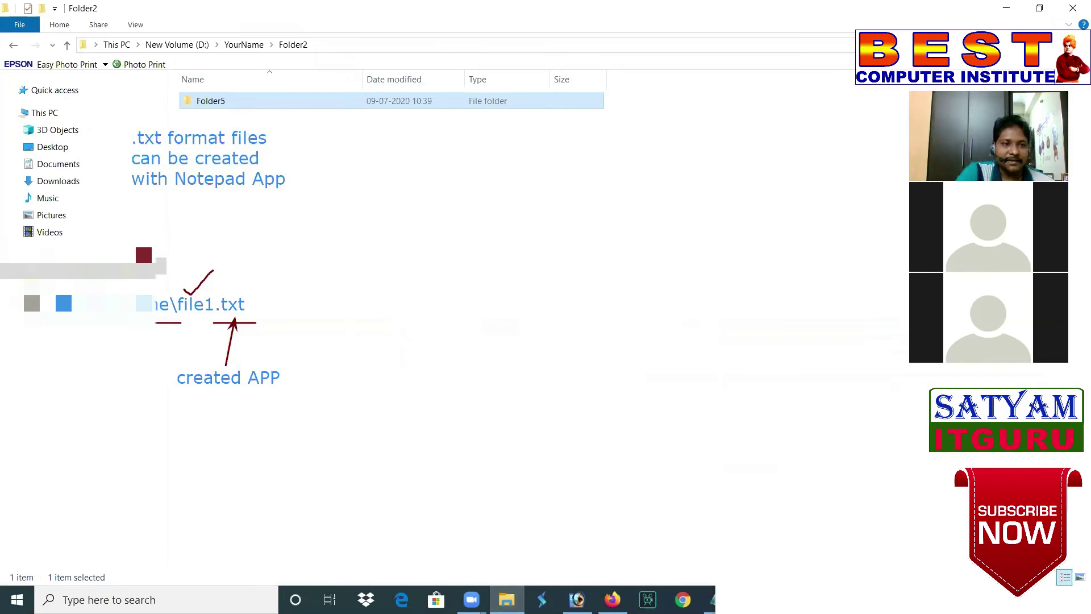
{"action": "left_click", "coordinate": [82, 268]}
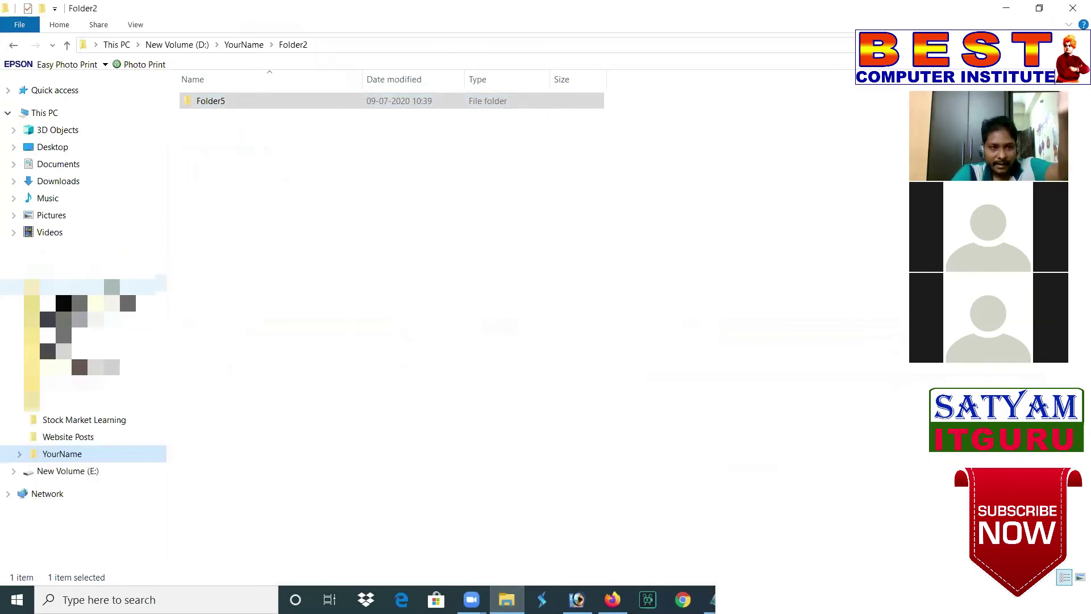
{"action": "left_click", "coordinate": [18, 455]}
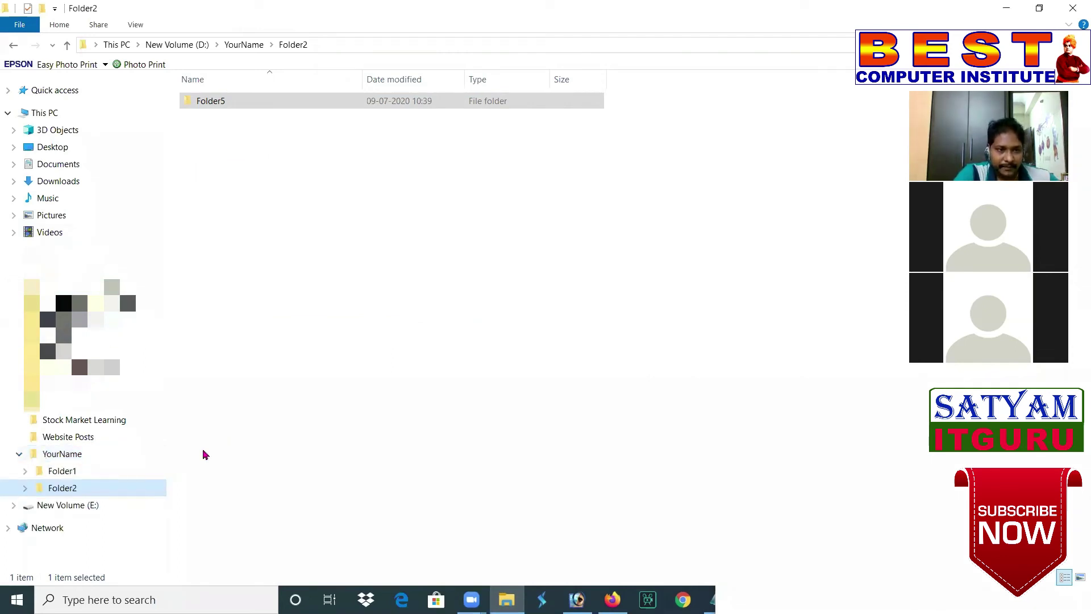
{"action": "left_click", "coordinate": [25, 472]}
{"action": "left_click", "coordinate": [30, 487]}
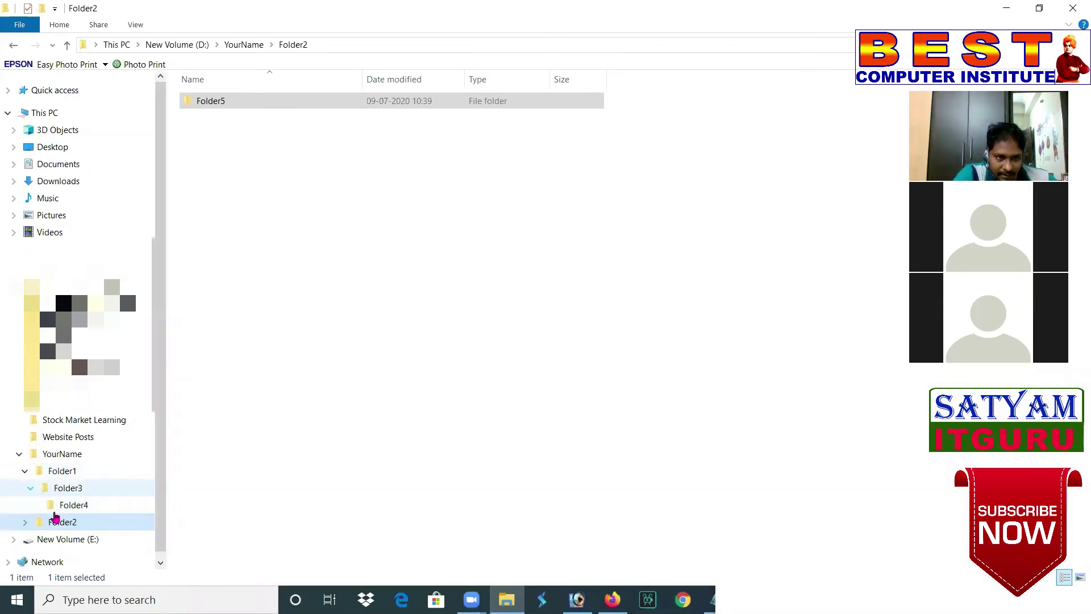
{"action": "left_click", "coordinate": [25, 522]}
{"action": "scroll", "coordinate": [163, 477], "scroll_direction": "down", "scroll_amount": 1}
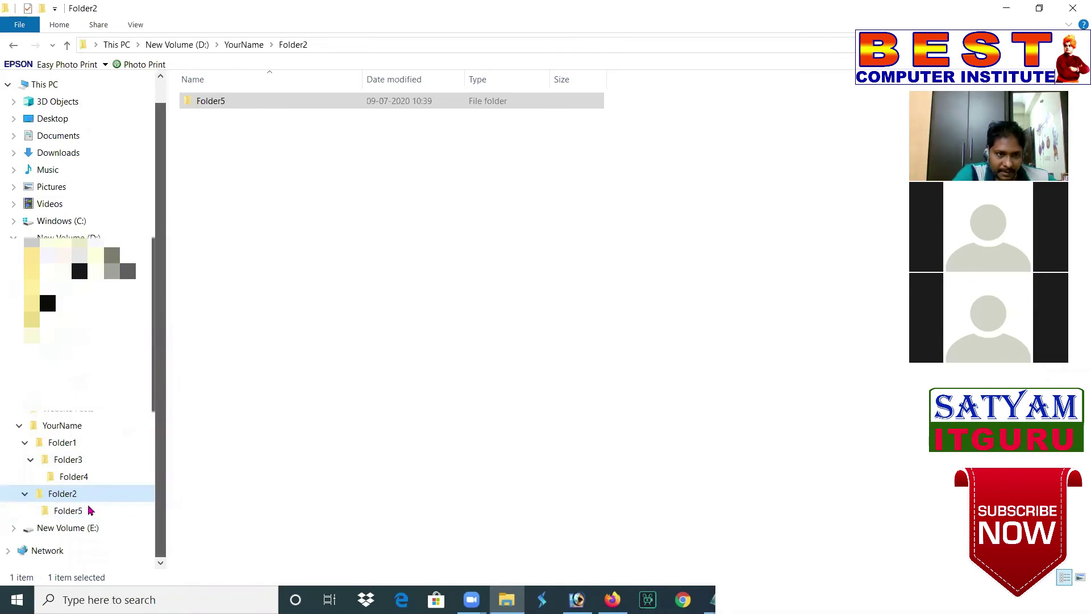